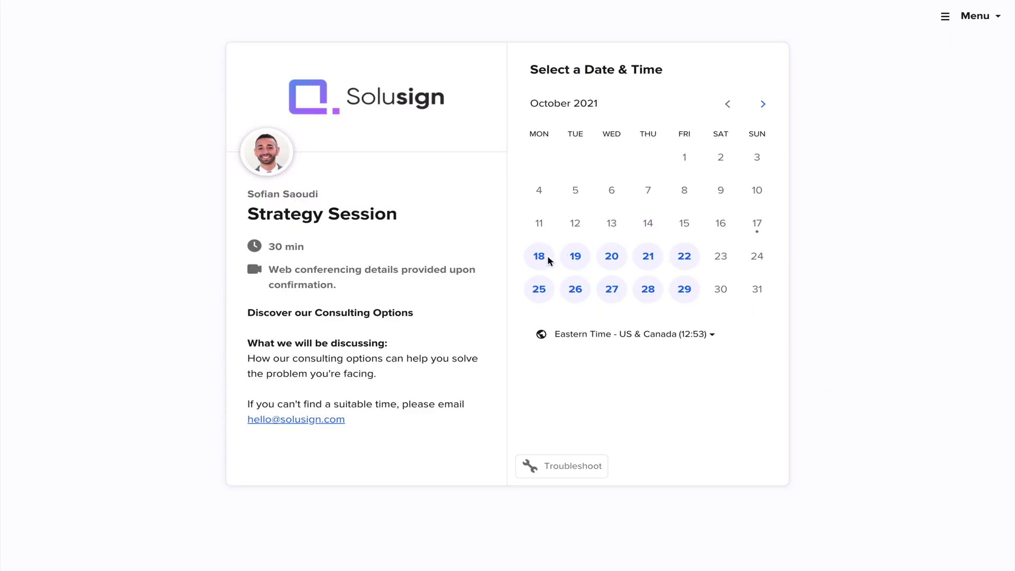
Pick Monday, October 18 on the Strategy Session calendar to show that day's time slots.
click(539, 255)
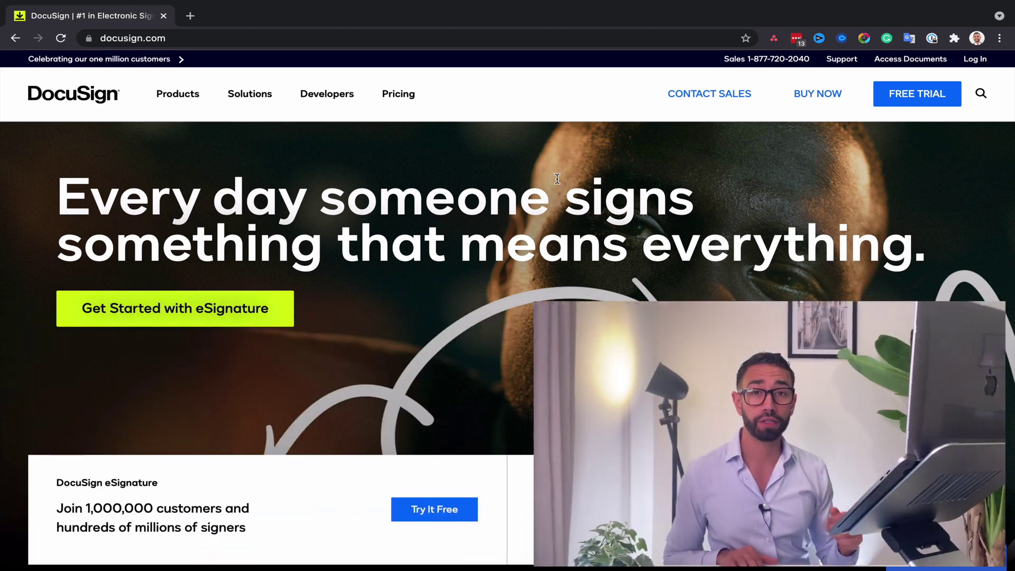
Go to developer.docusign.com and choose Create account from the Developer Account menu.
click(364, 35)
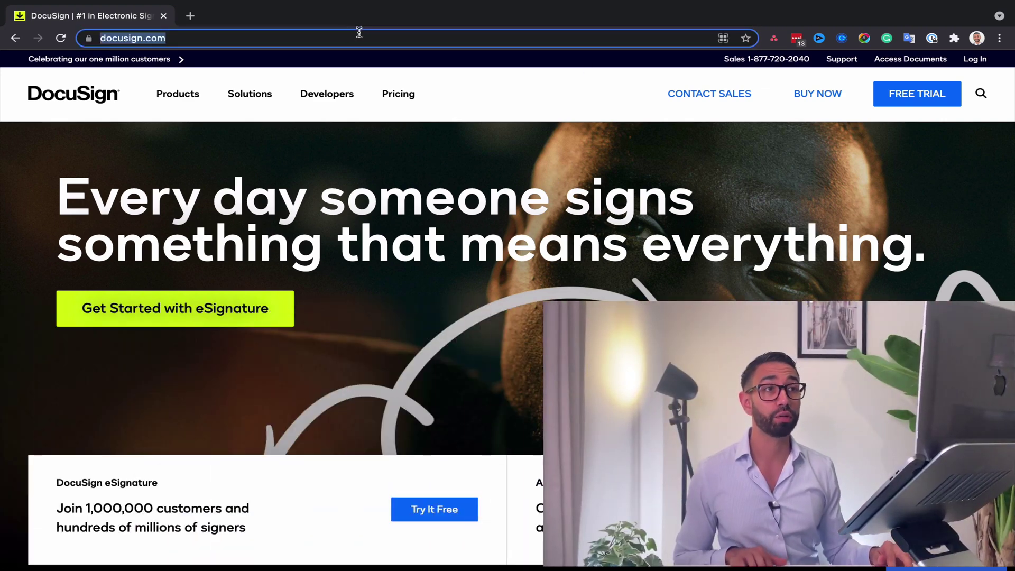
text(deve)
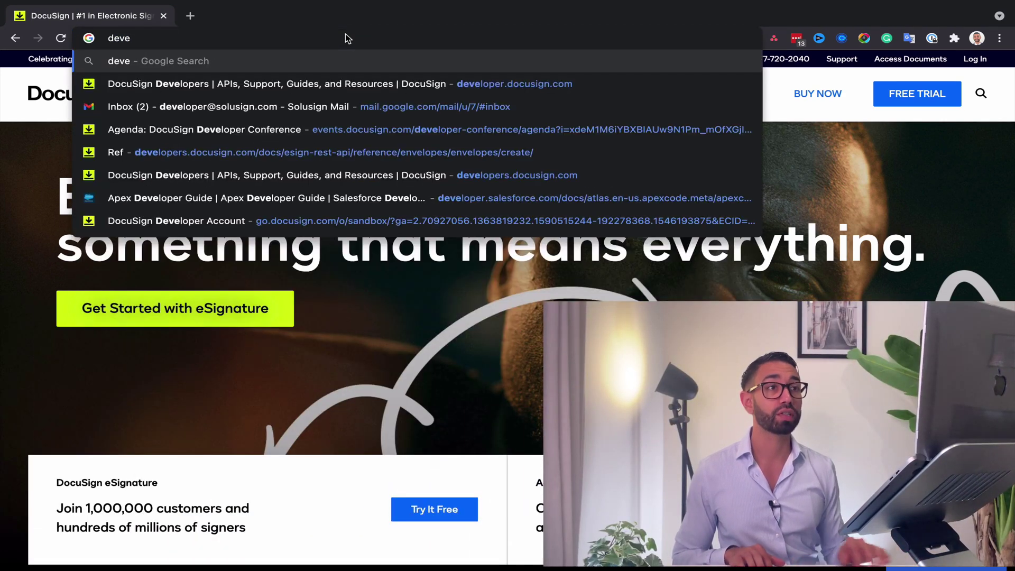
click(326, 90)
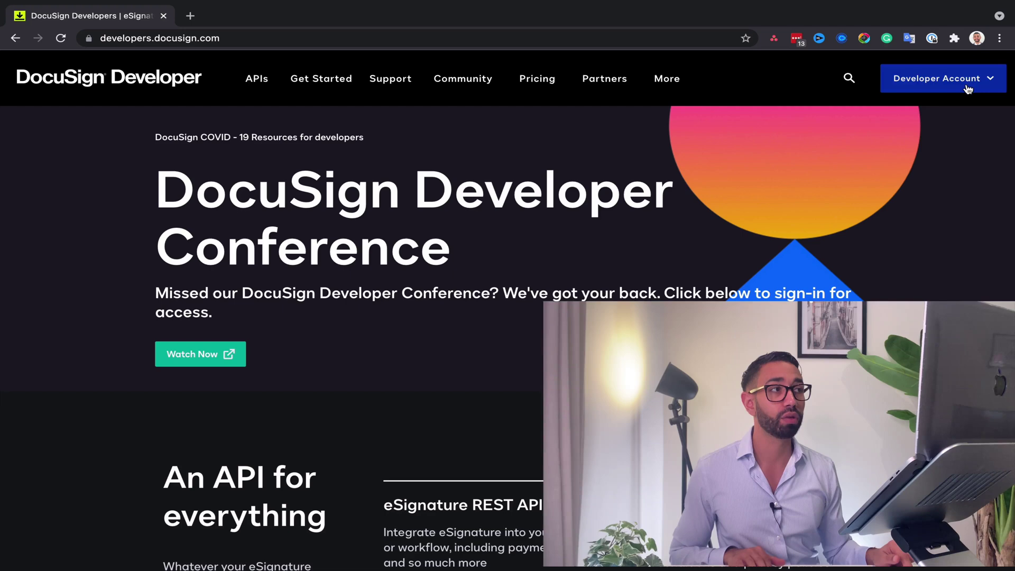
click(921, 82)
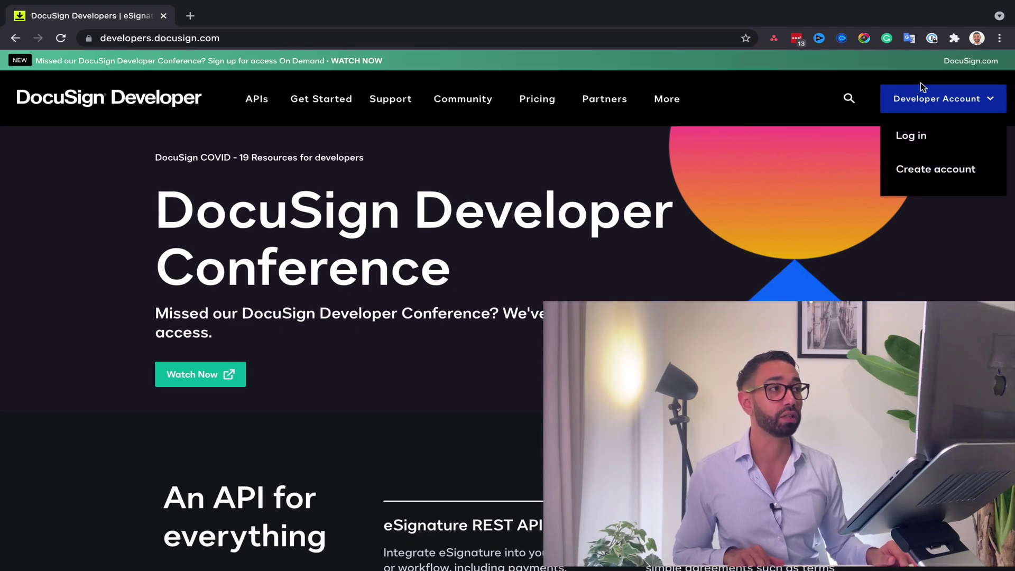
click(928, 172)
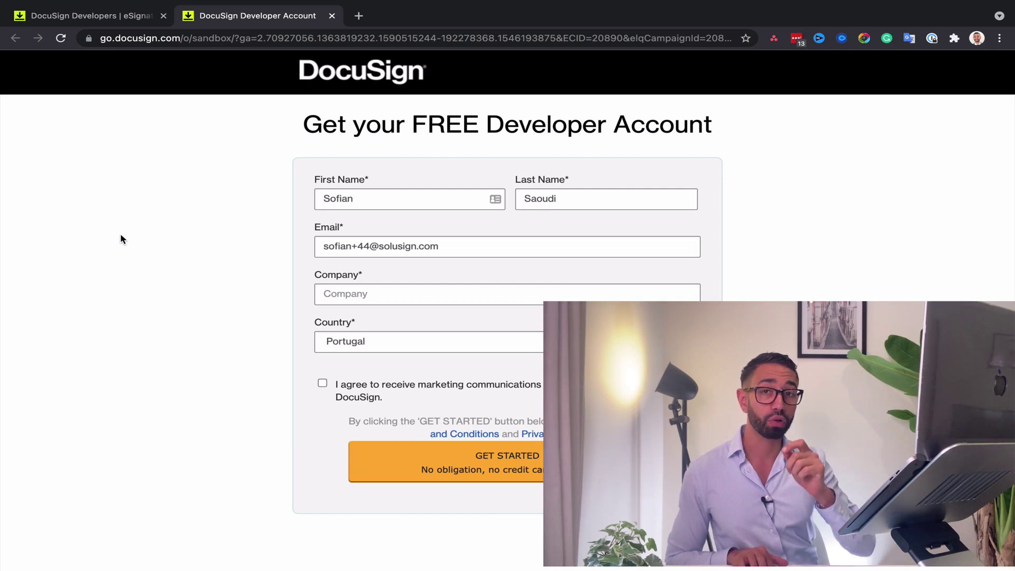
Enter the company name, submit the sign-up, then set the account password and log in.
click(342, 300)
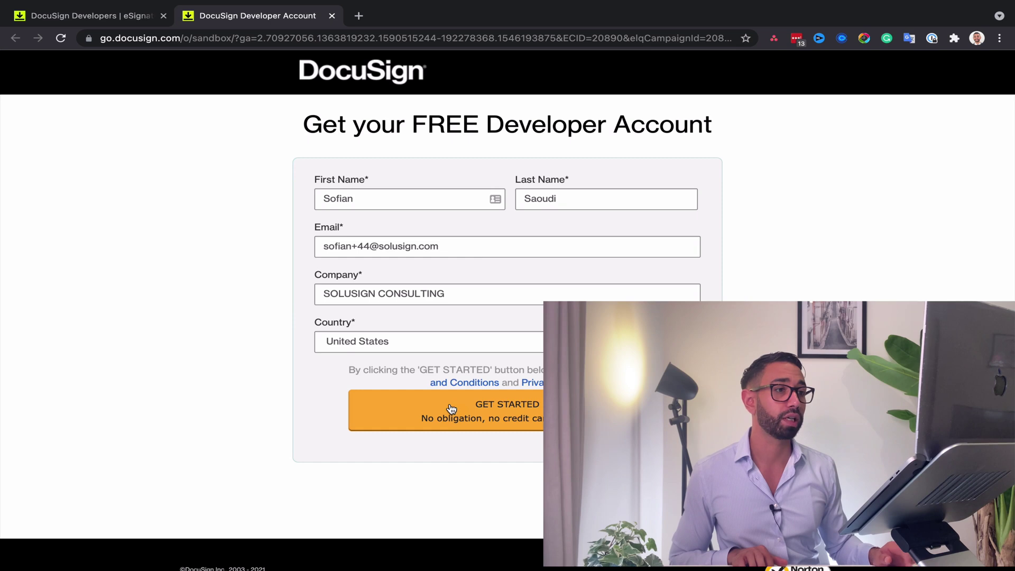
click(451, 408)
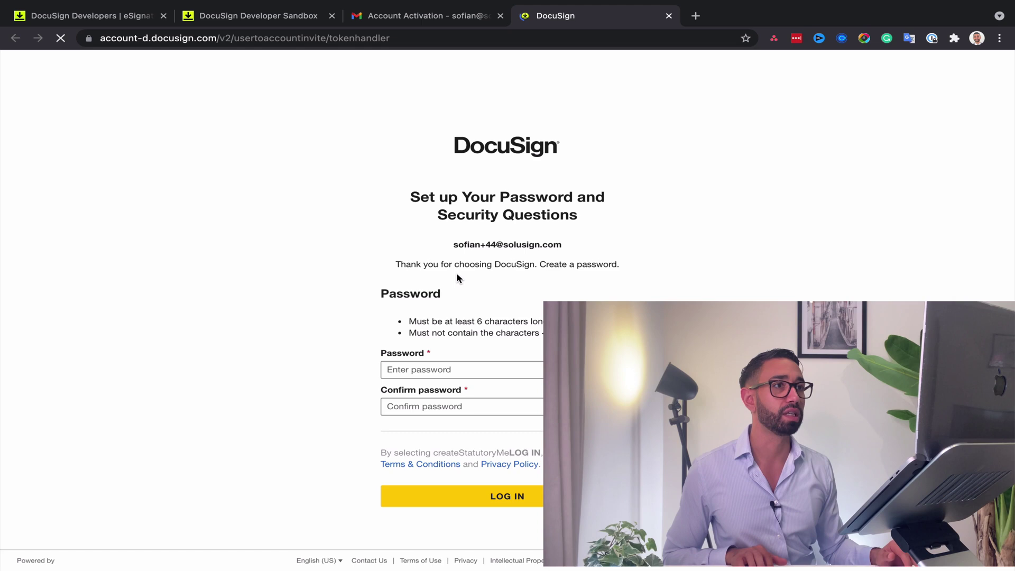
click(482, 369)
key(Return)
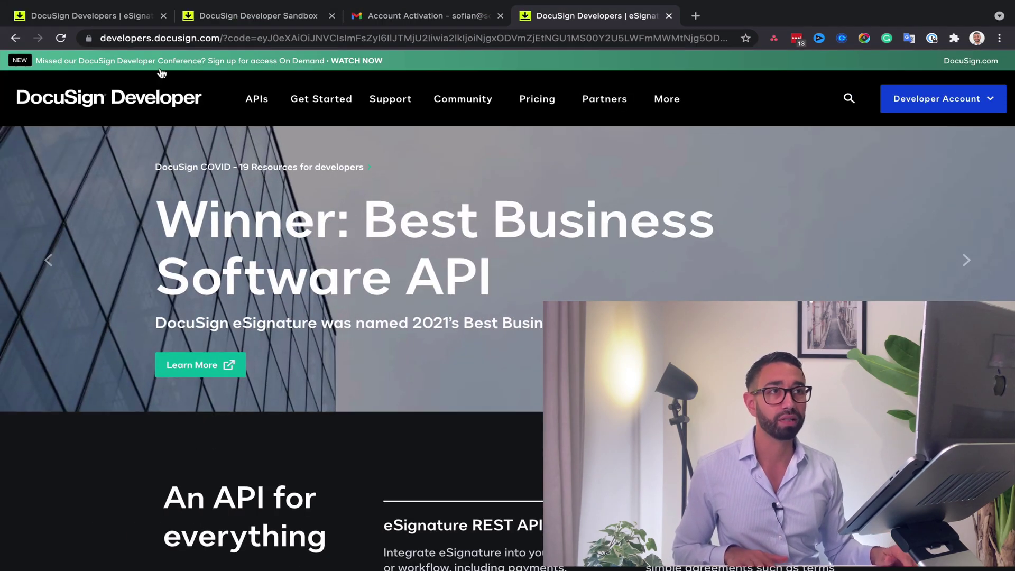
Load docusign.com in the first tab and go to its Log In page.
click(119, 16)
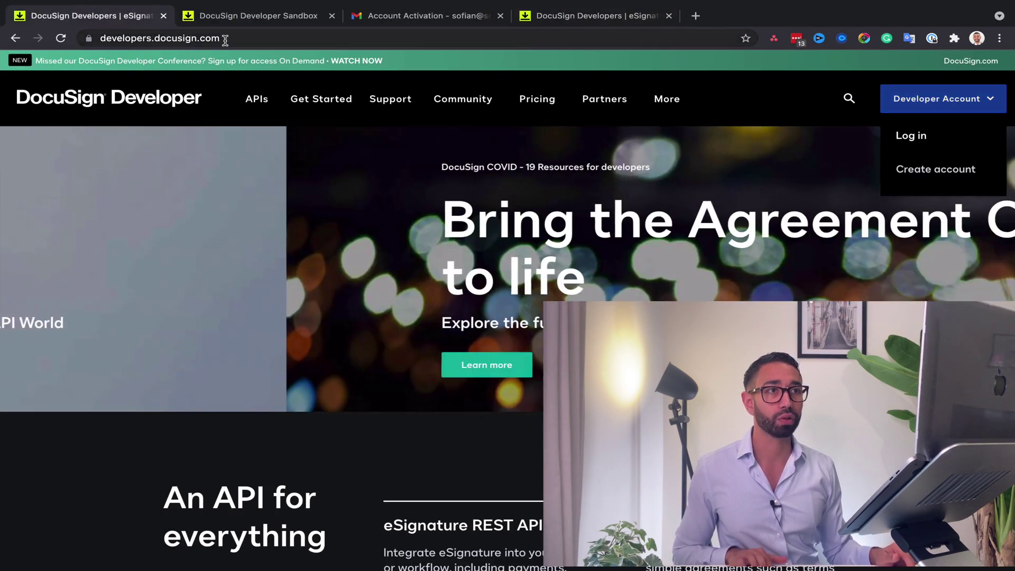
click(249, 39)
text(login.live)
key(Return)
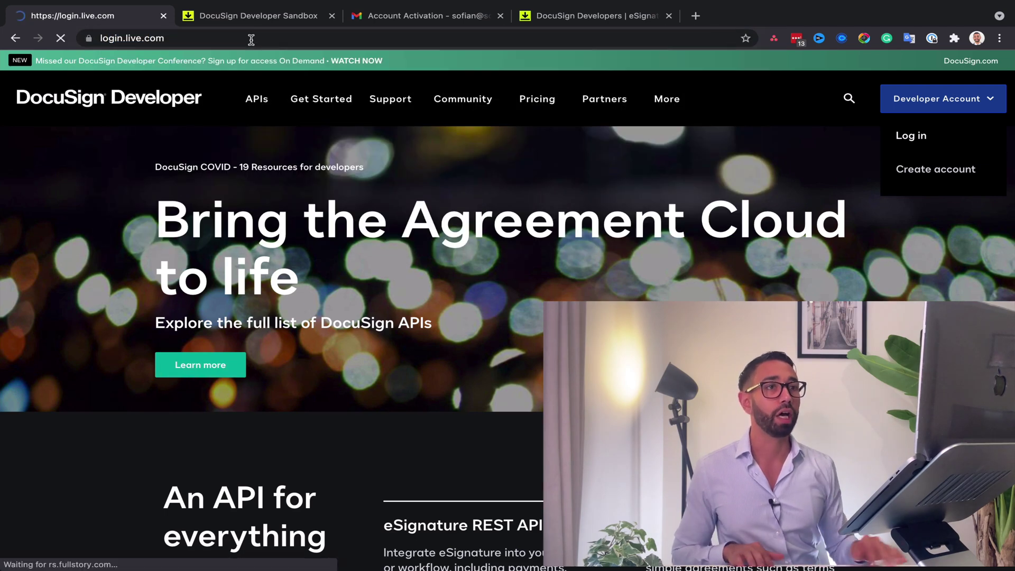
click(251, 44)
text(f)
key(BackSpace)
key(BackSpace)
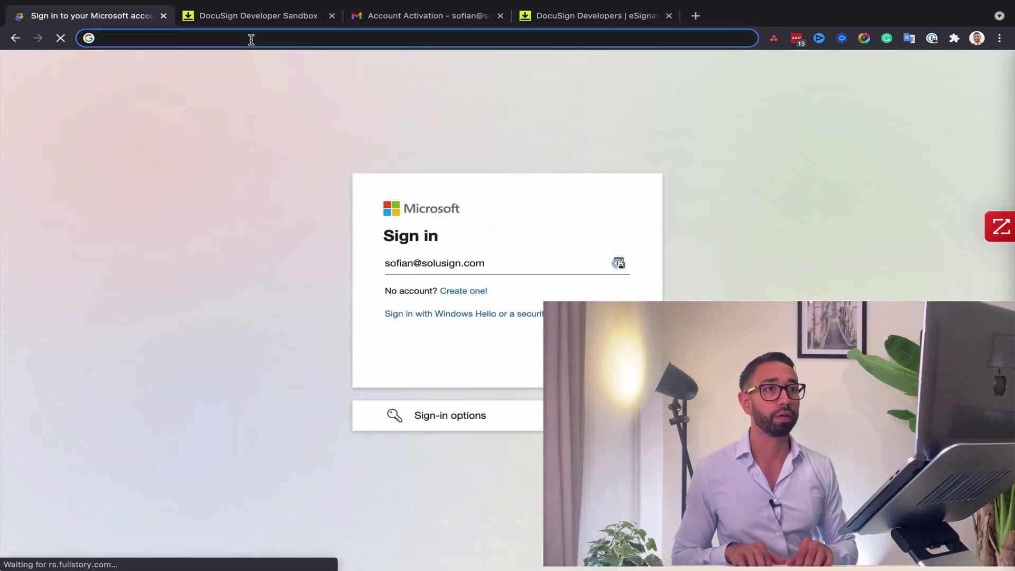
text(docusi)
key(Return)
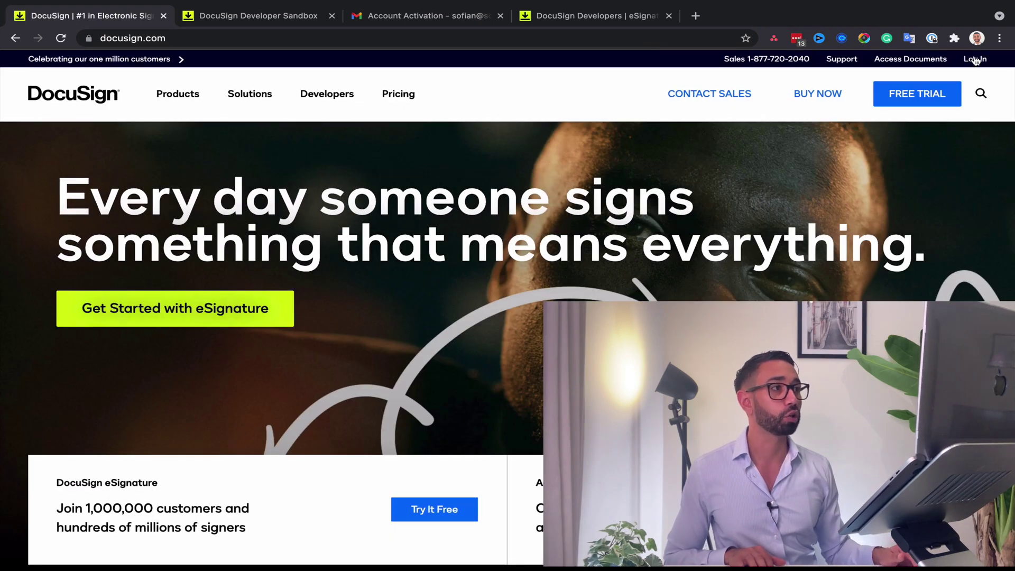
click(976, 59)
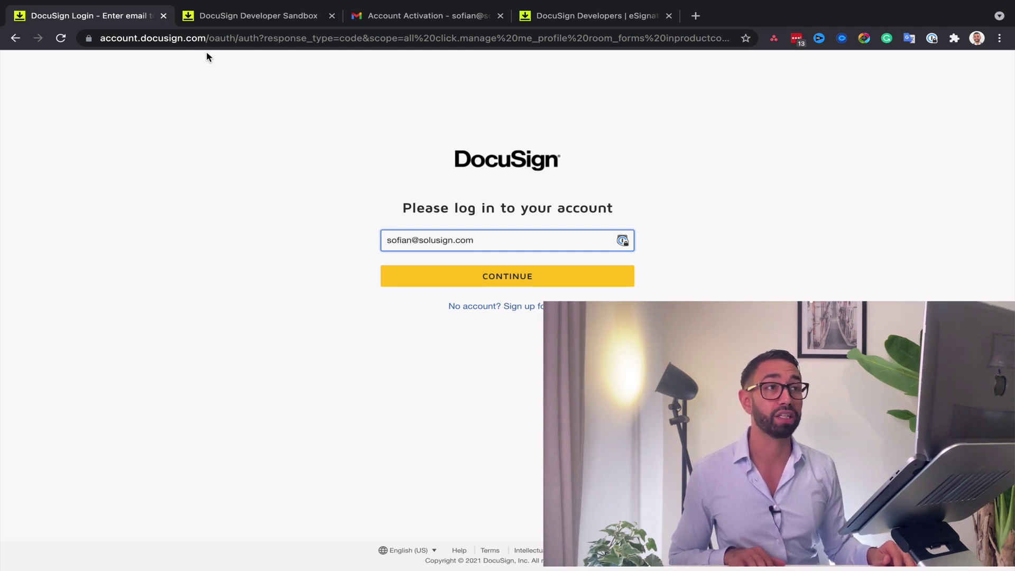
Replace the login address with account-d.docusign.com for the developer demo sign-in.
click(207, 38)
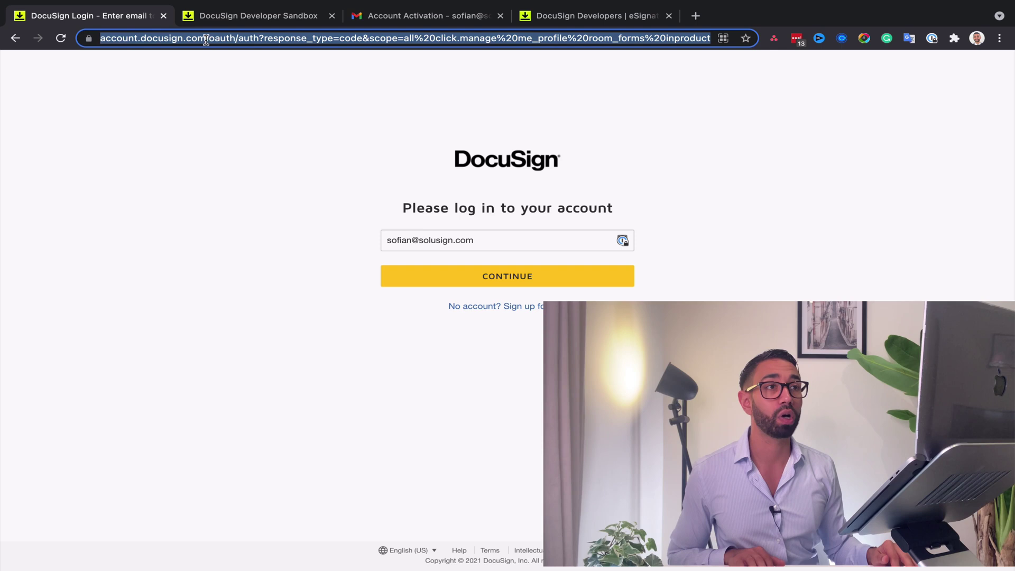
click(208, 45)
drag(239, 38, 836, 92)
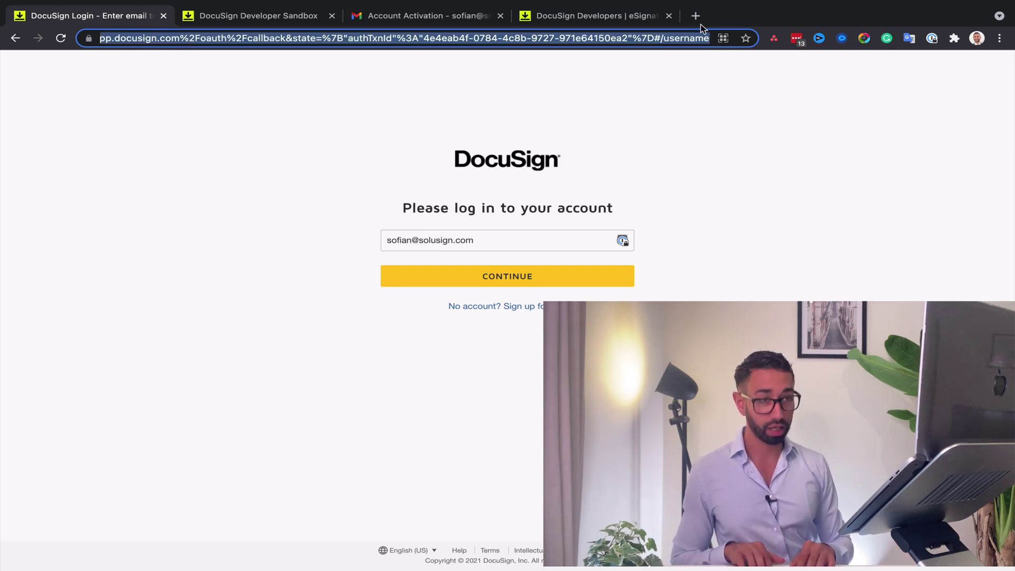
text(https://account.docusign.com)
text(accoun)
key(BackSpace)
key(BackSpace)
key(BackSpace)
key(BackSpace)
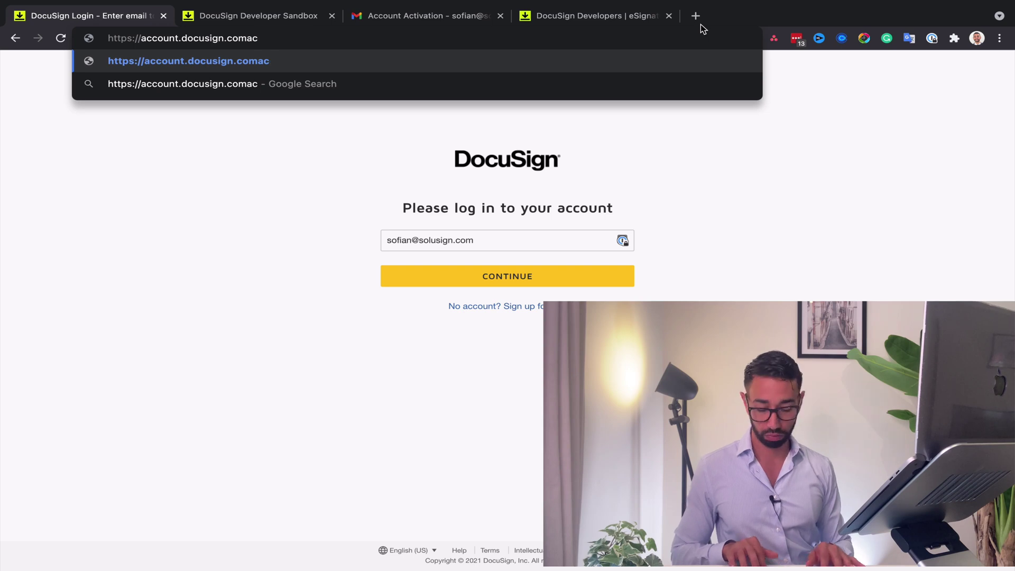
key(super+a)
key(BackSpace)
text(account)
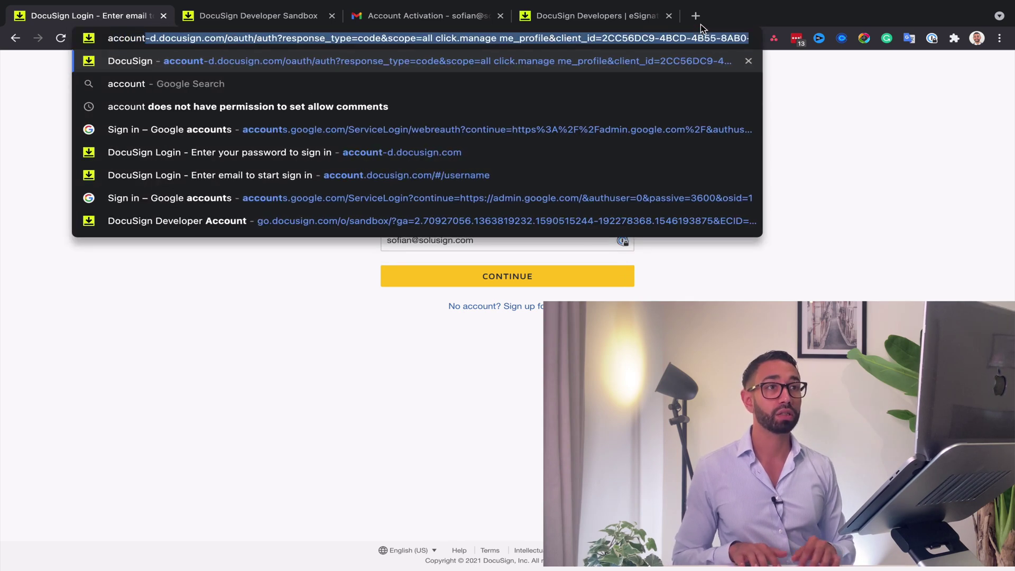
text(-d)
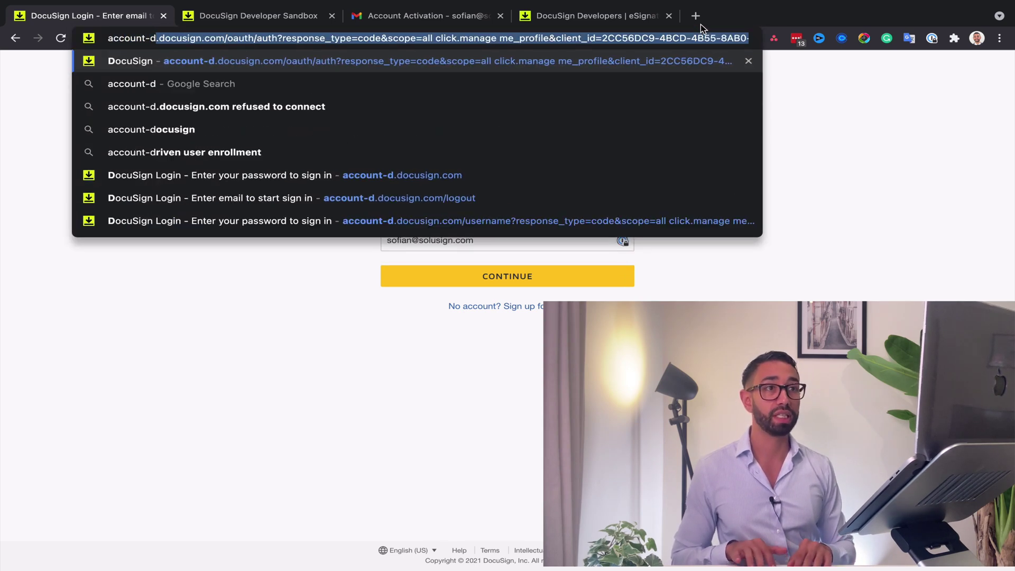
text(.docusign)
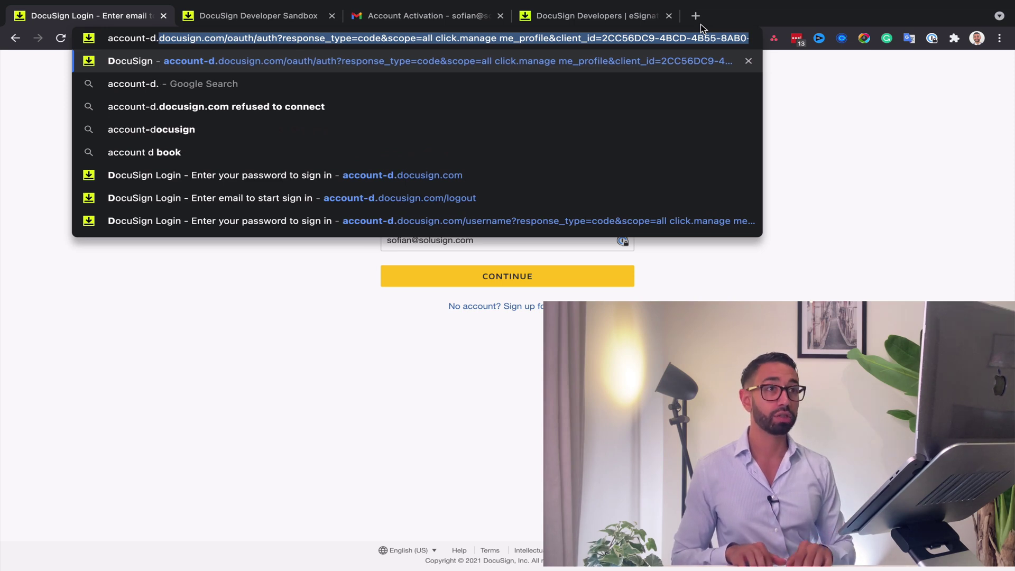
text(.com/home)
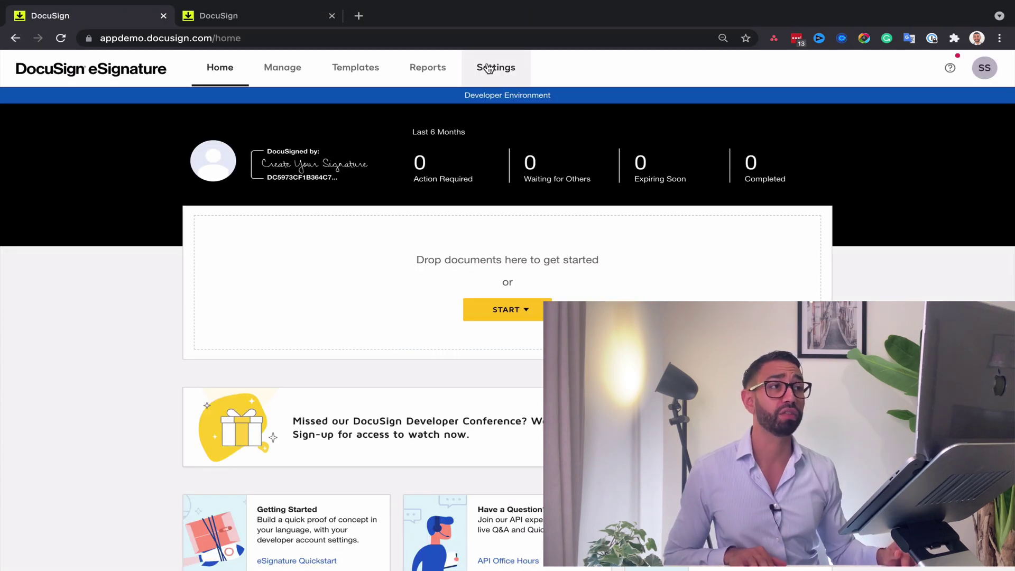
Open the sandbox account's admin Settings and create a new template.
click(487, 70)
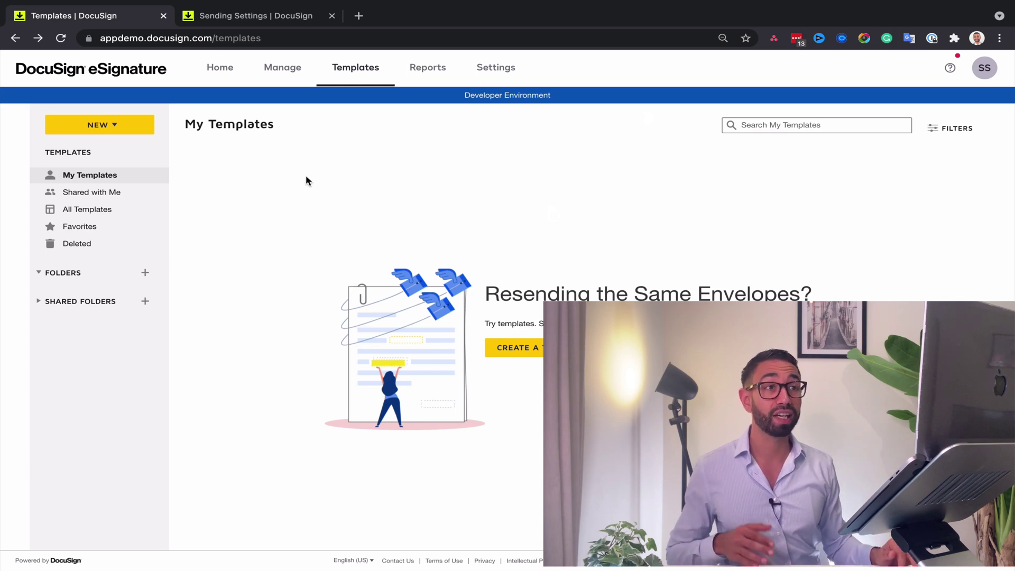
click(113, 125)
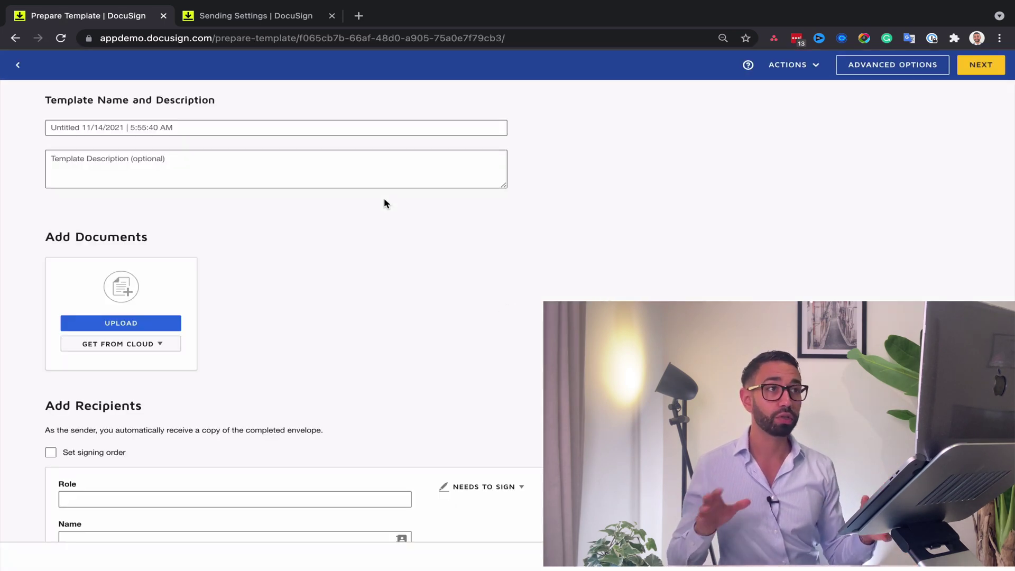
Name the template 'Template' and upload Beneficiary form.docx from Recents.
click(101, 129)
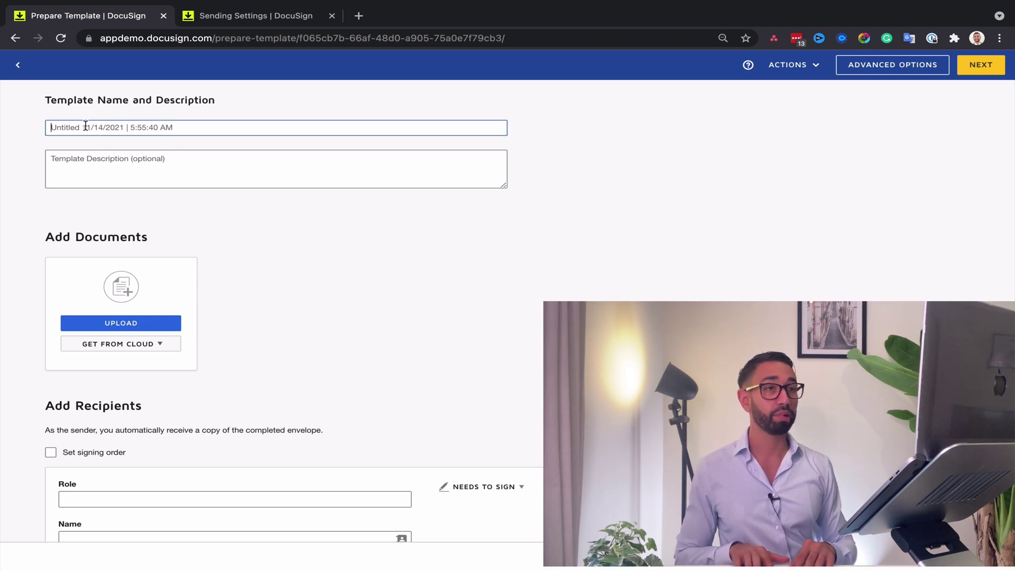
text(Template)
click(135, 327)
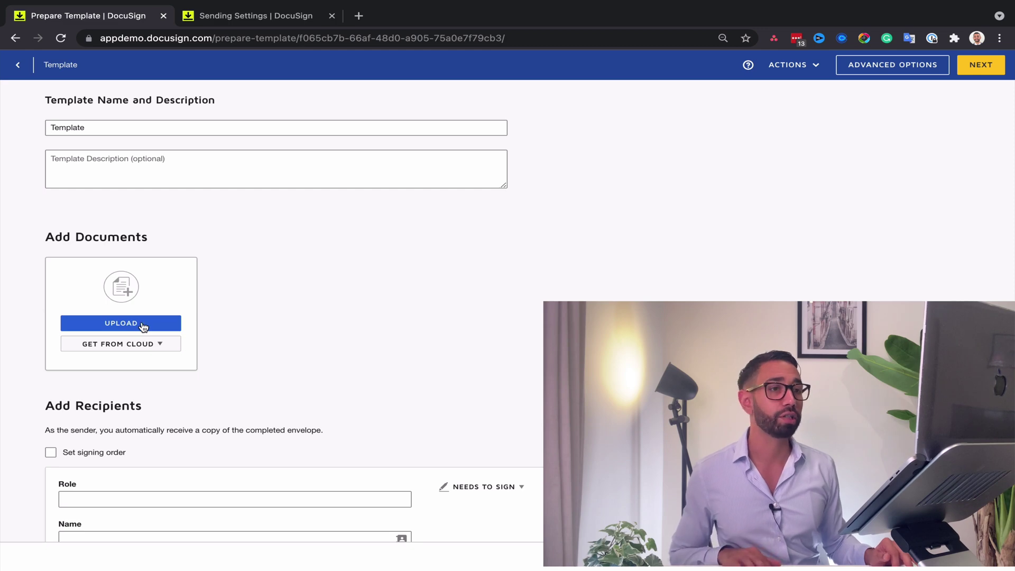
click(143, 328)
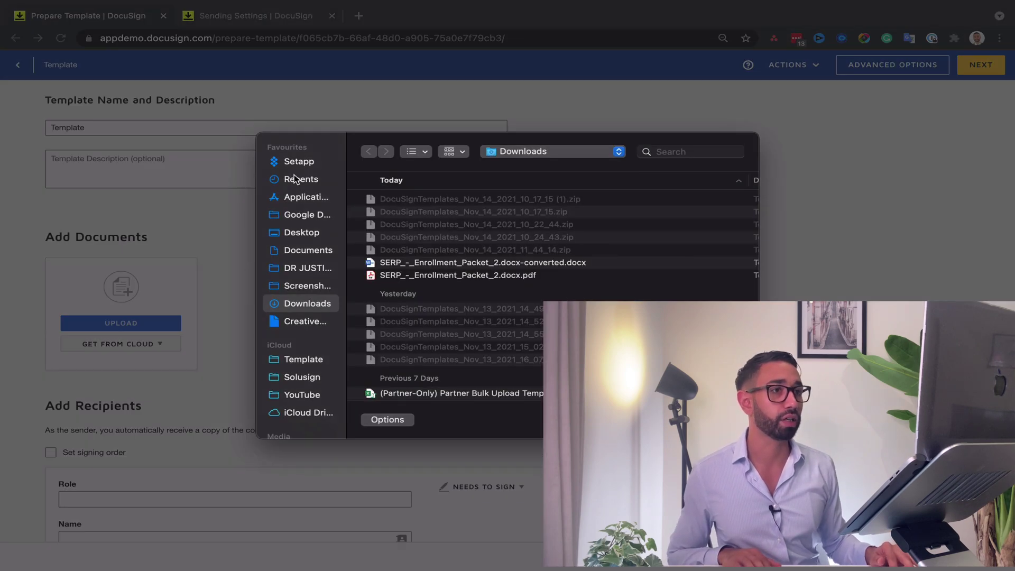
click(296, 179)
double_click(402, 200)
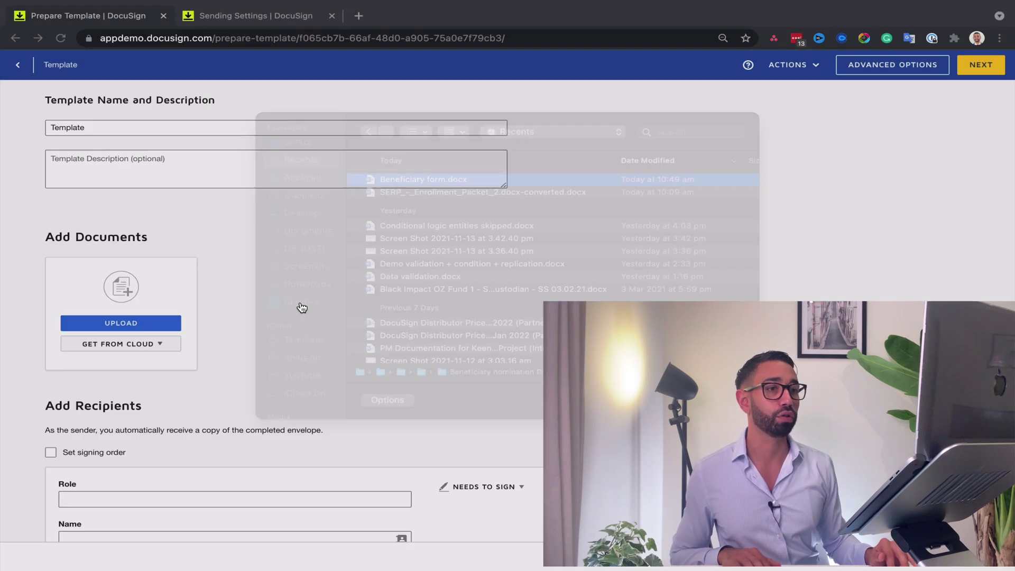
Add the recipient role 'Signer 1' and continue to field placement.
scroll(285, 343, down, 3)
click(129, 432)
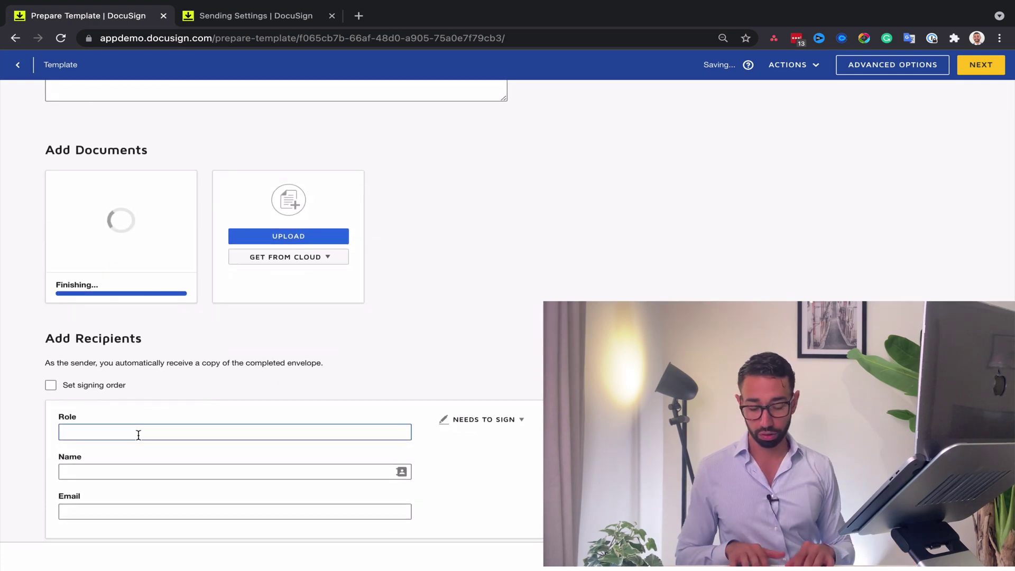
text(1)
key(BackSpace)
text(Sgin)
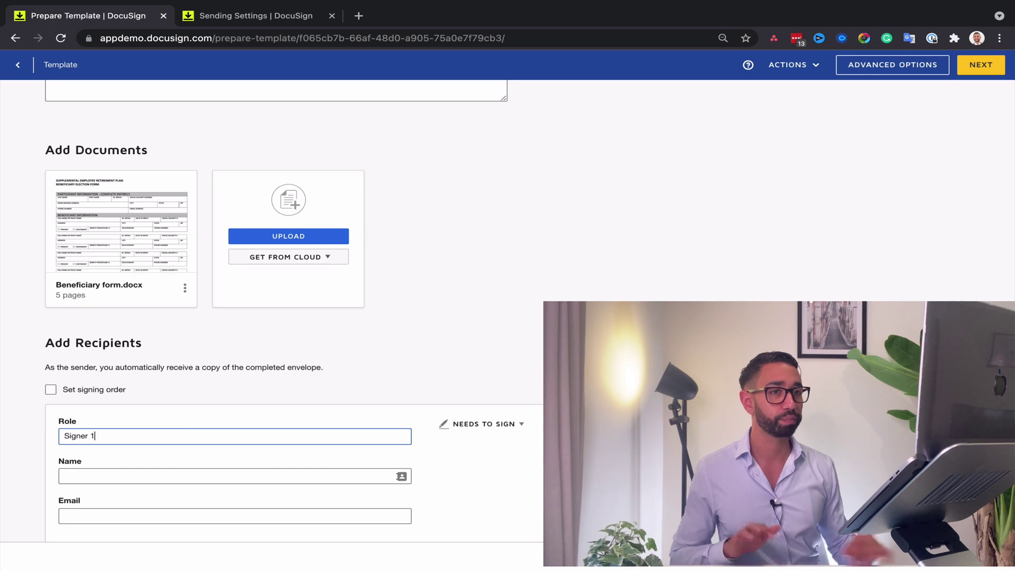
scroll(346, 216, down, 3)
click(346, 215)
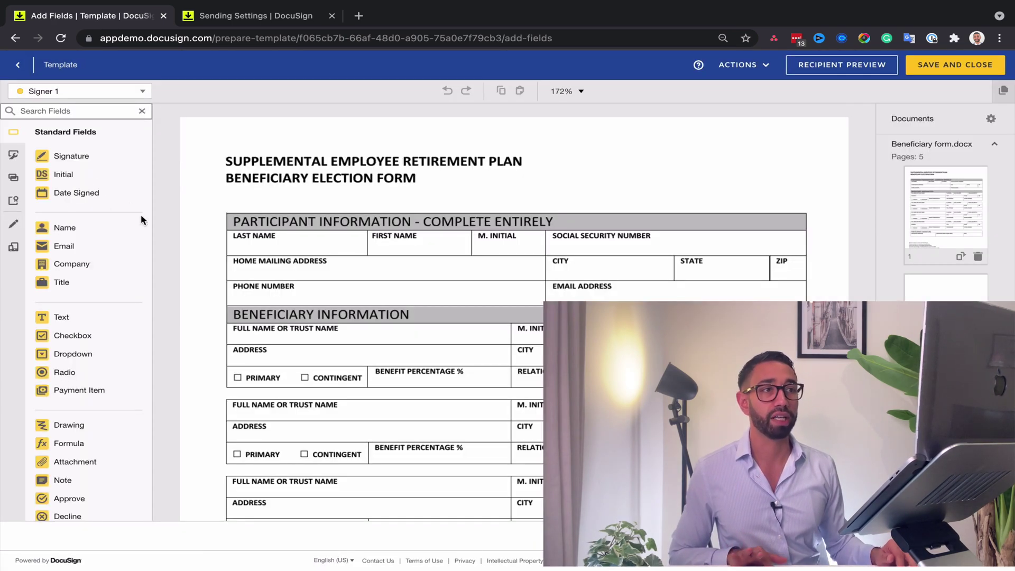
Place a Text field under Last Name and save and close the template.
drag(68, 322, 260, 260)
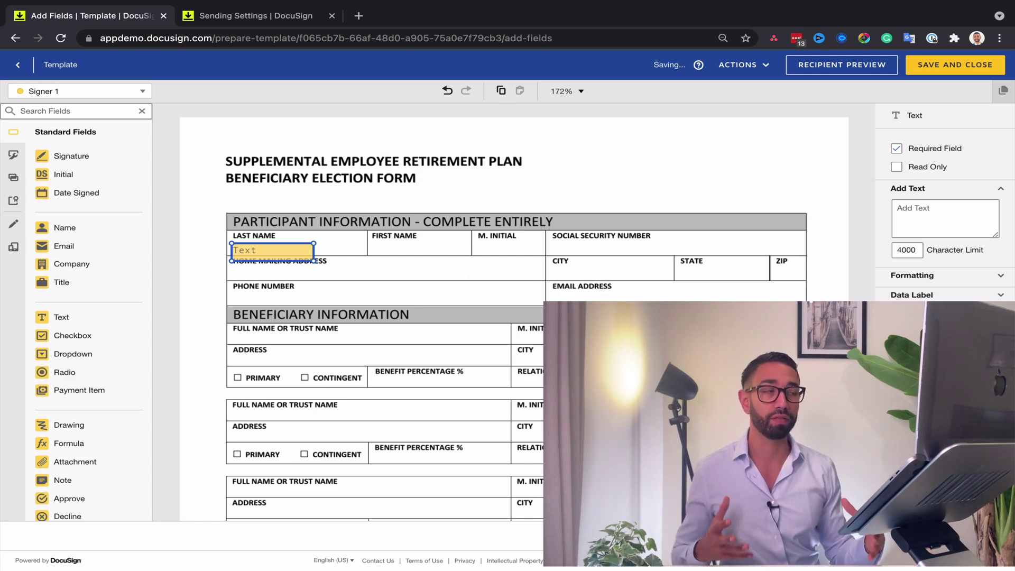
click(955, 64)
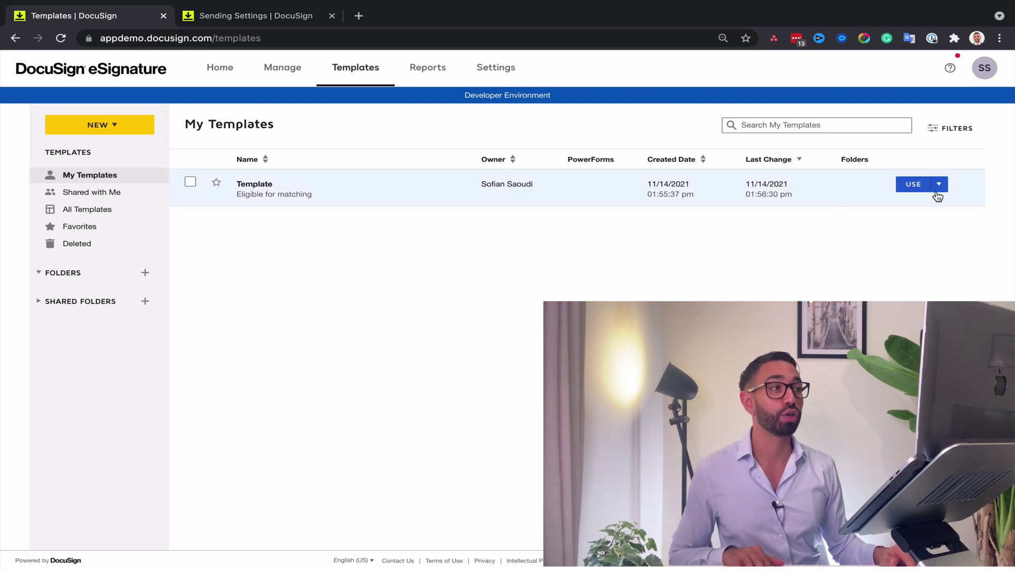
Download 'Template' as a .zip file and switch to the Sending Settings tab.
click(939, 185)
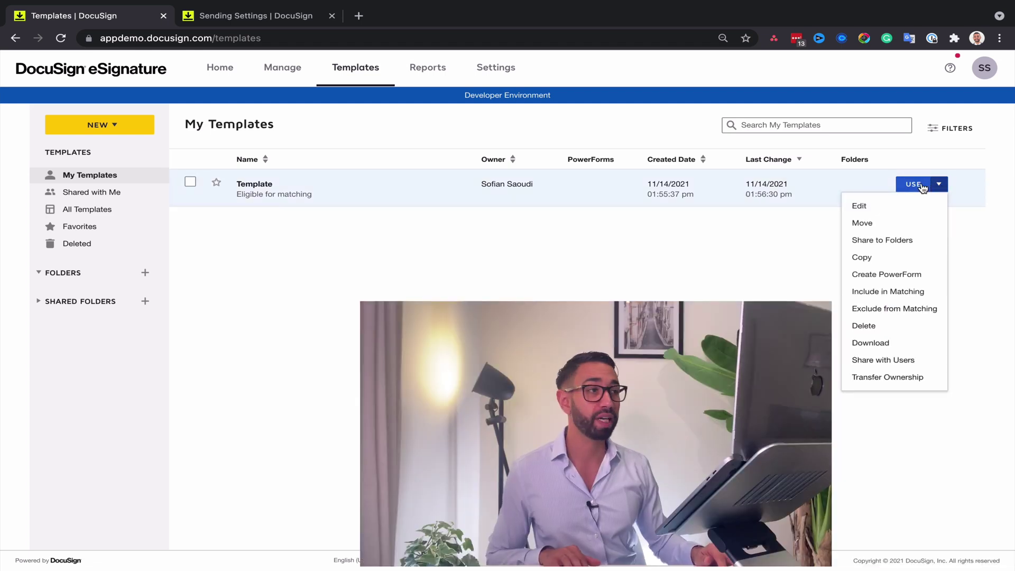
click(889, 345)
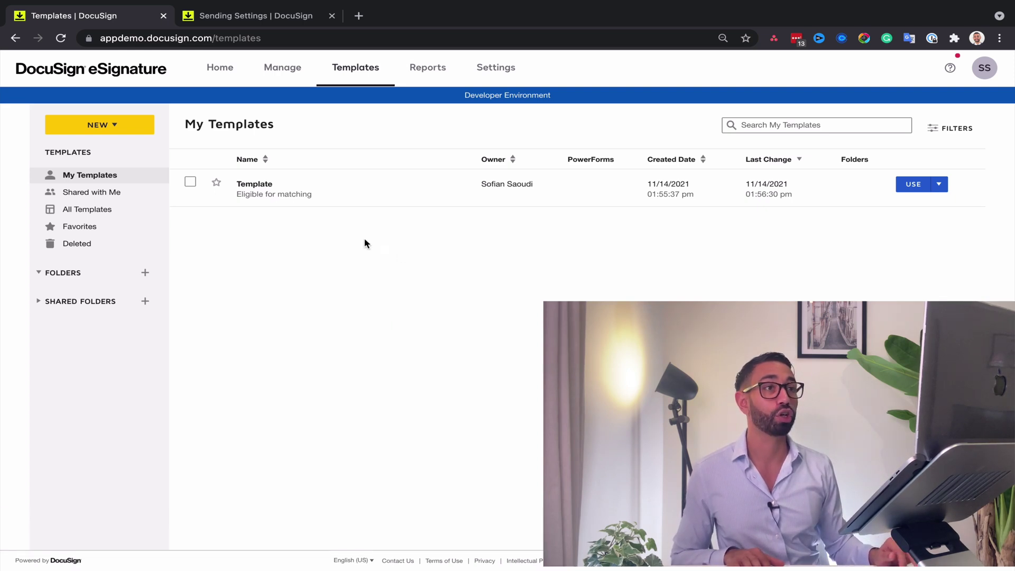
click(256, 17)
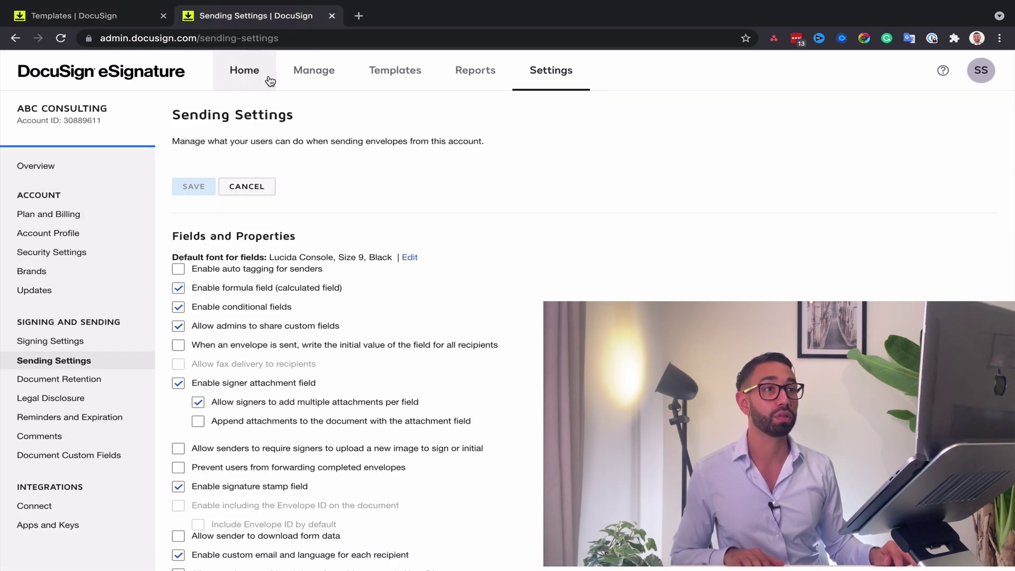
From the production account's Home, open Templates and choose Upload Template under NEW.
click(243, 74)
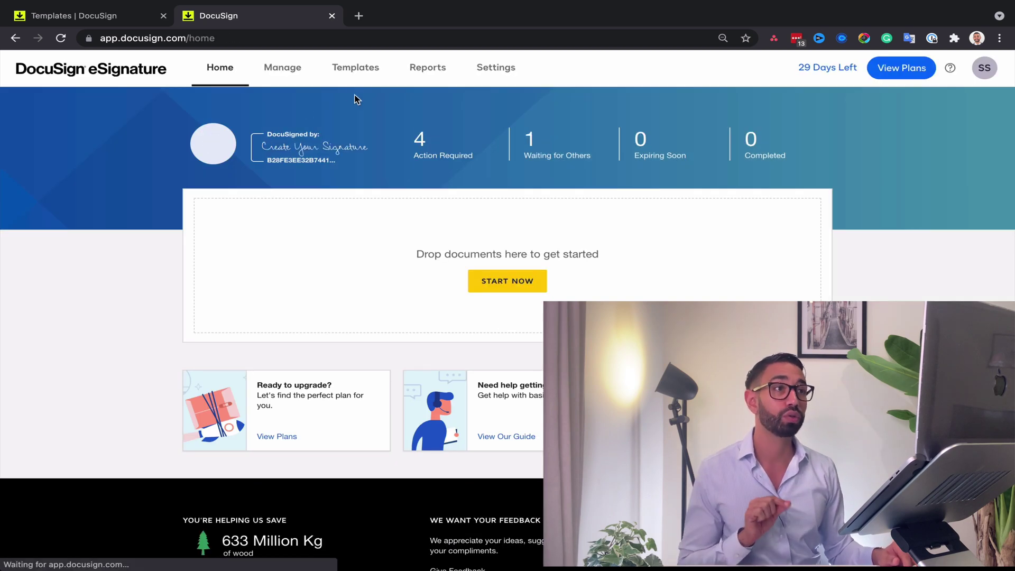
click(352, 77)
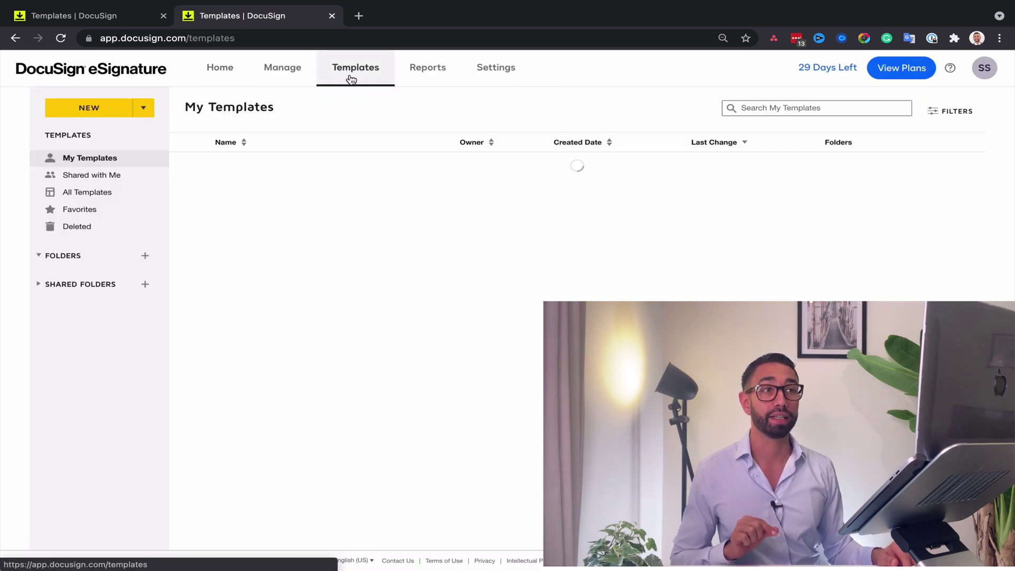
click(143, 108)
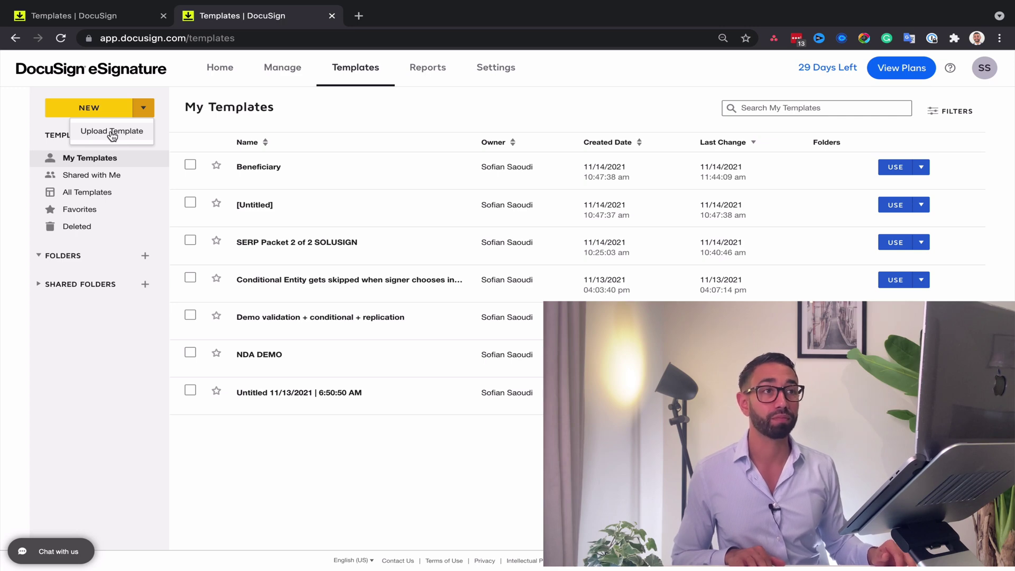
click(112, 132)
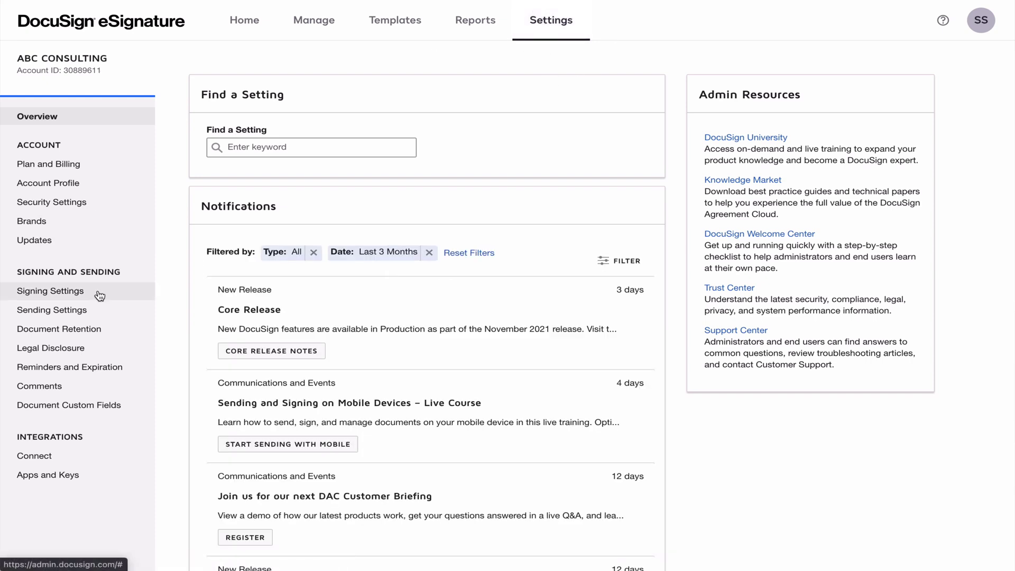
Go to the production account's Sending Settings page and scroll down to the Templates options.
click(48, 310)
scroll(242, 305, down, 2)
scroll(242, 305, down, 2)
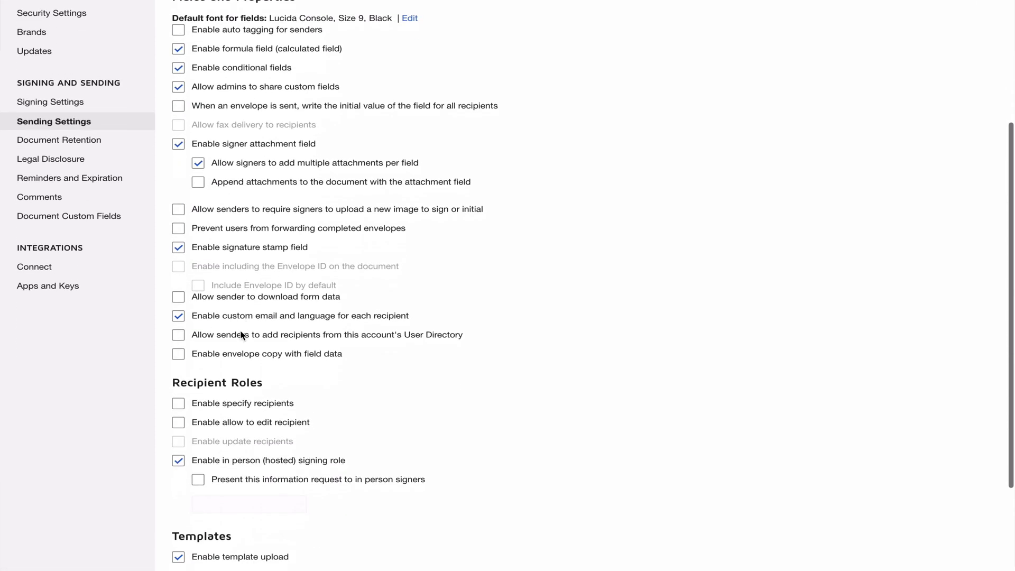
scroll(237, 479, down, 2)
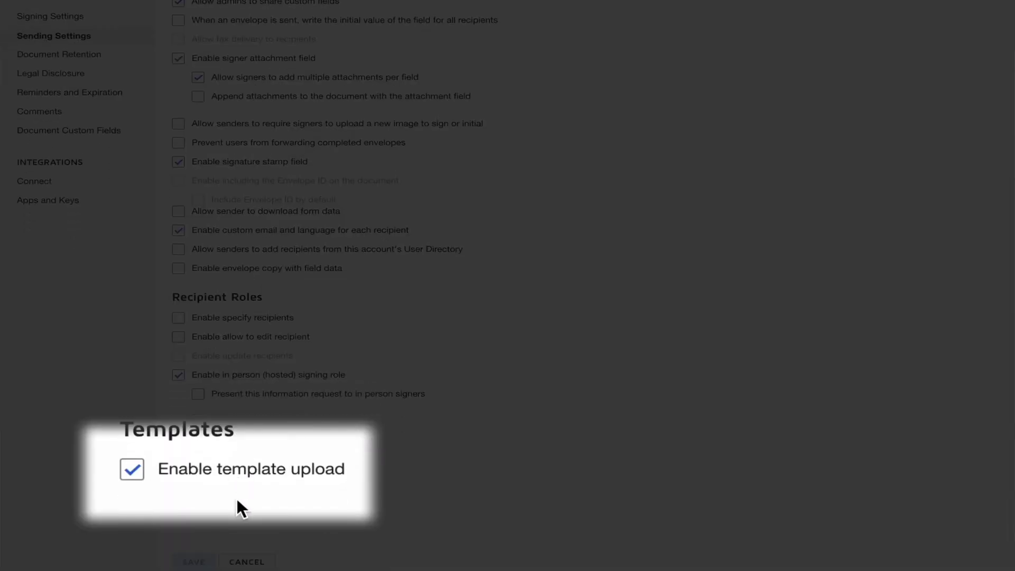